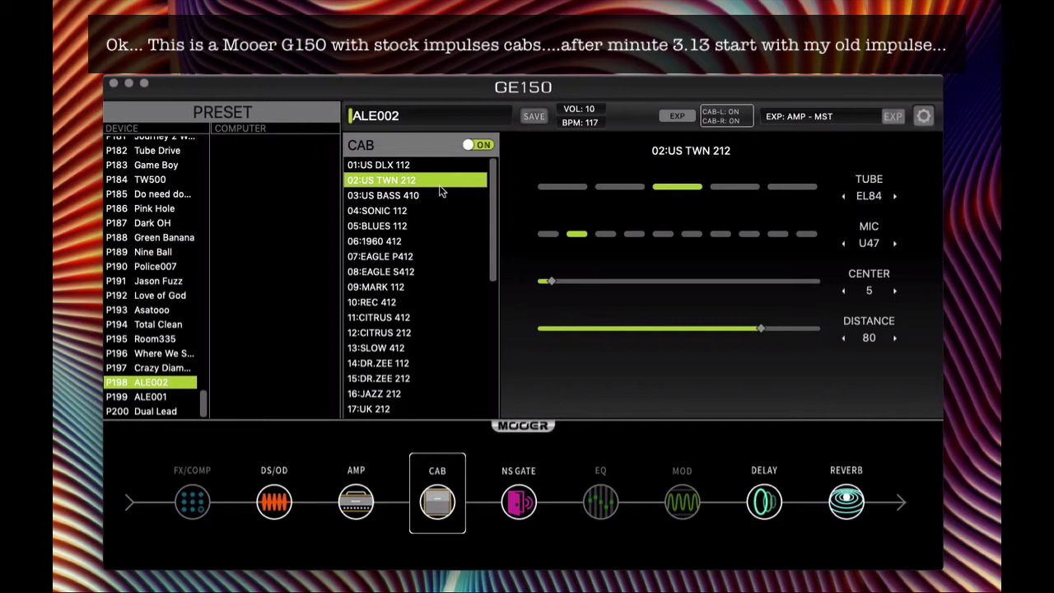
# Step: Audition the stock cabinets US BASS 410, 1960 412, EAGLE P412 and EAGLE S412 in turn on preset ALE002
pyautogui.click(428, 195)
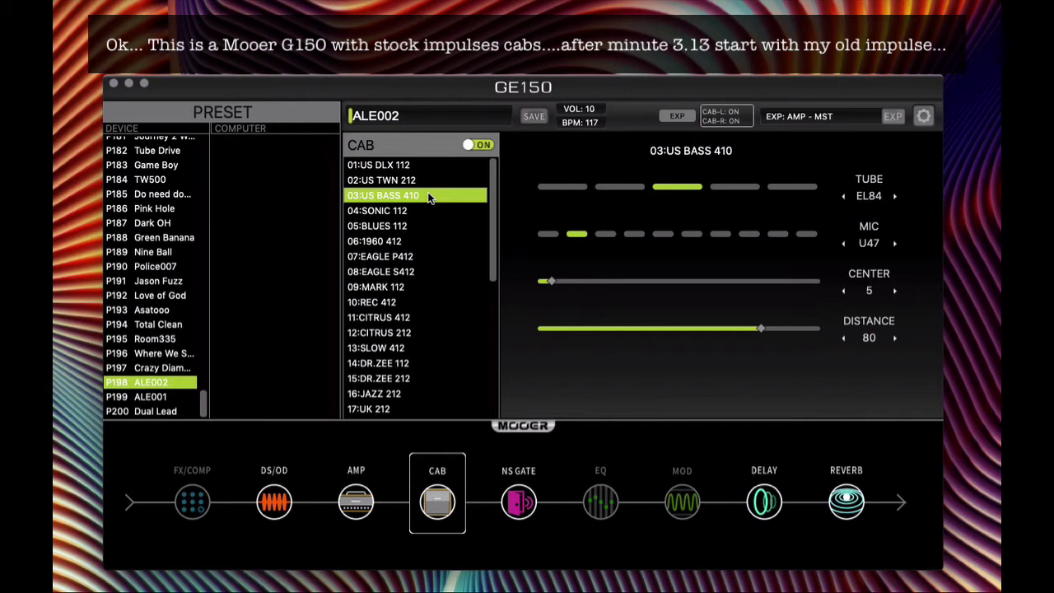
pyautogui.click(415, 242)
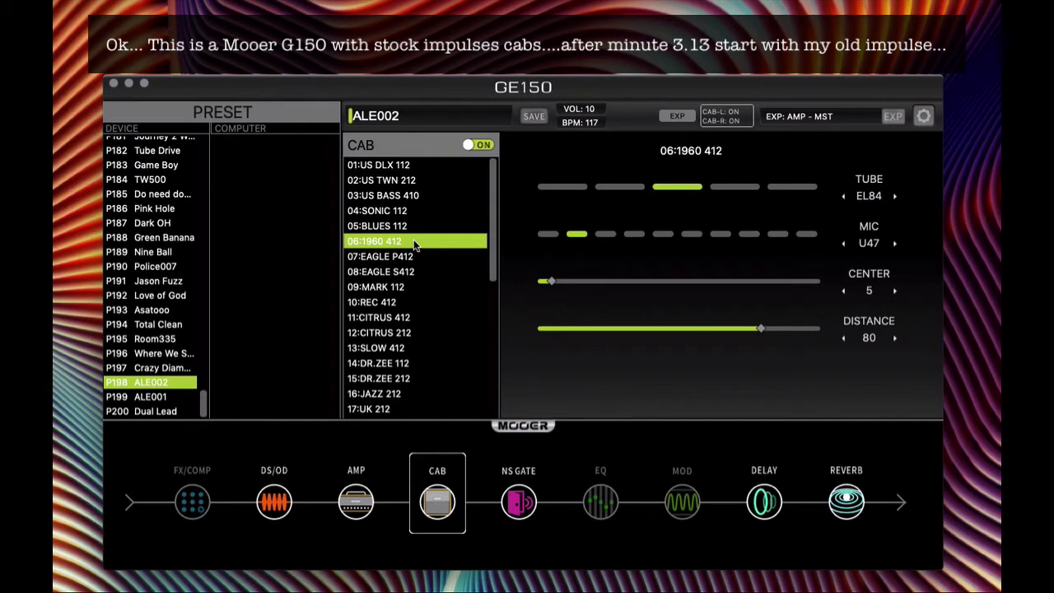
pyautogui.click(416, 257)
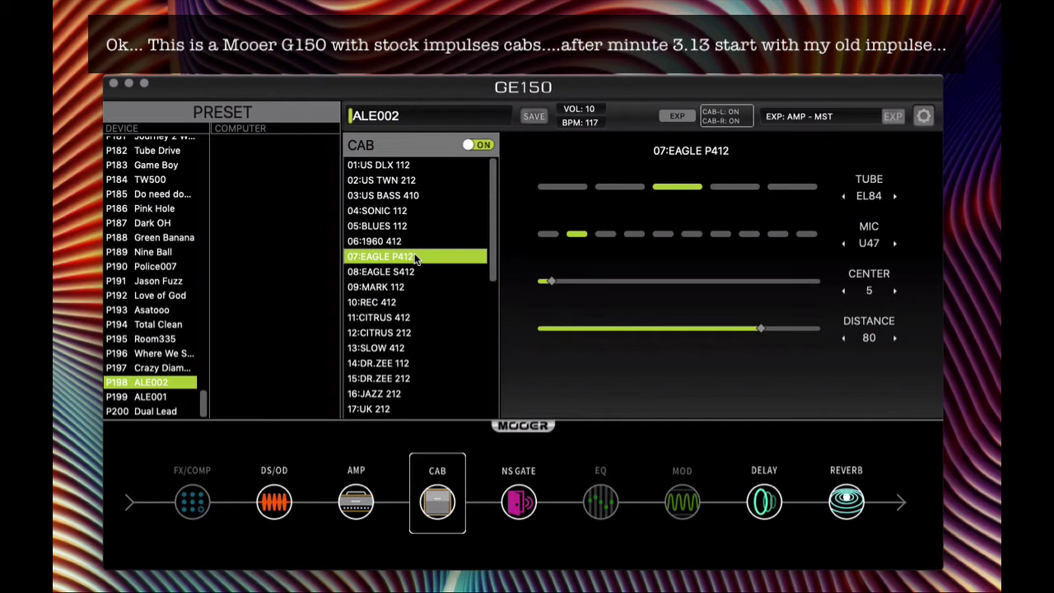
pyautogui.click(417, 271)
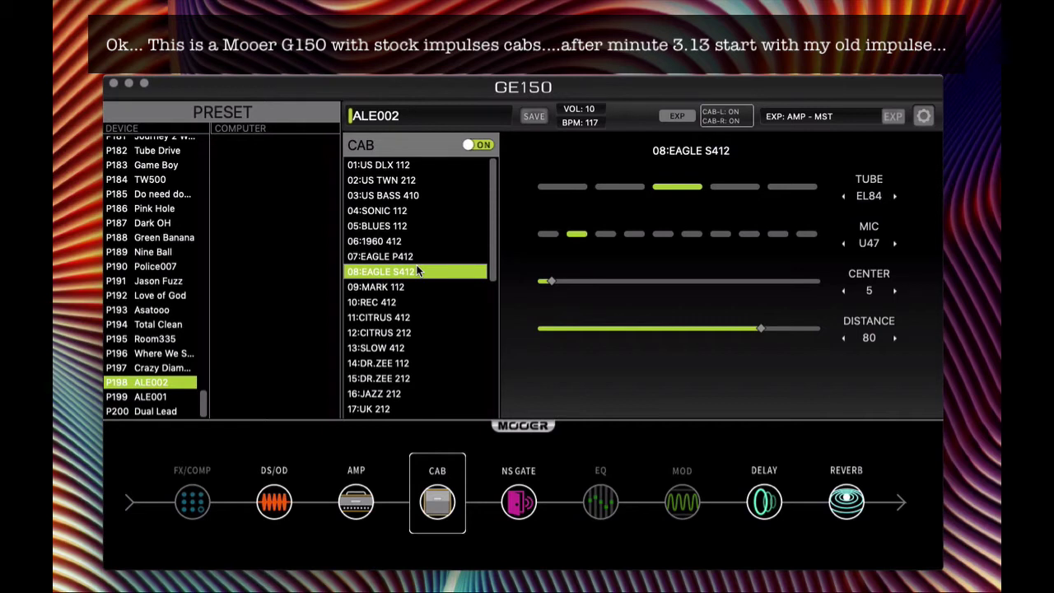
# Step: Audition the stock cabinets MARK 112, REC 412, CITRUS 412, SLOW 412 and DR.ZEE 212 one after another
pyautogui.click(412, 284)
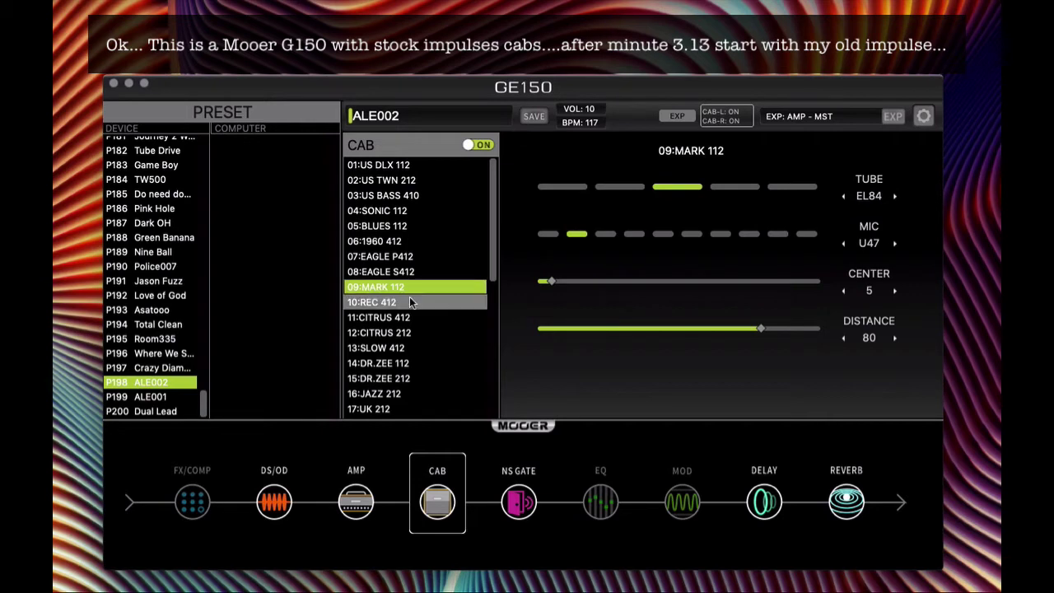
pyautogui.click(408, 305)
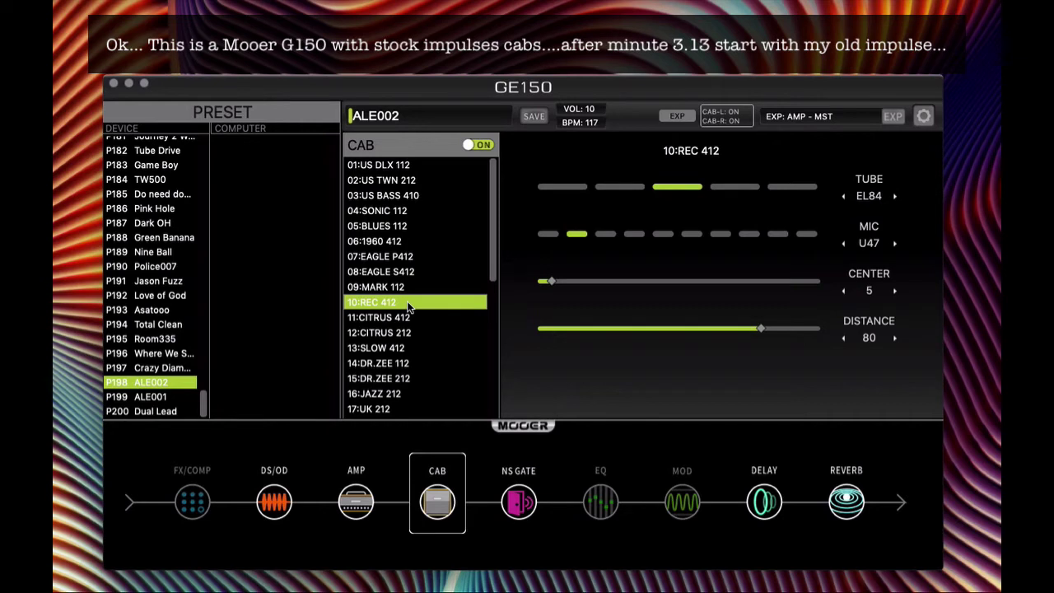
pyautogui.click(407, 321)
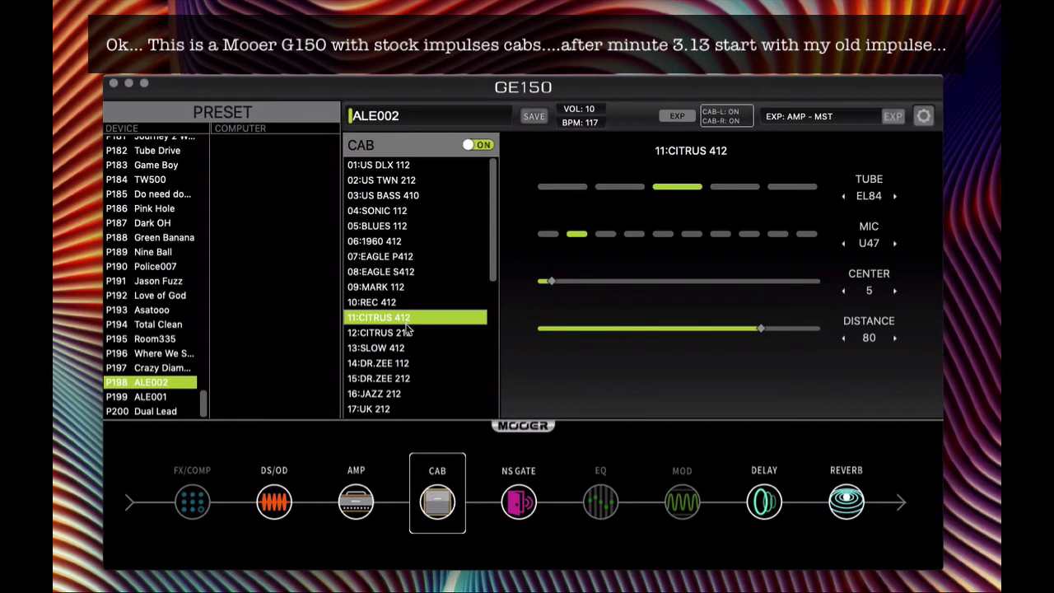
pyautogui.click(416, 348)
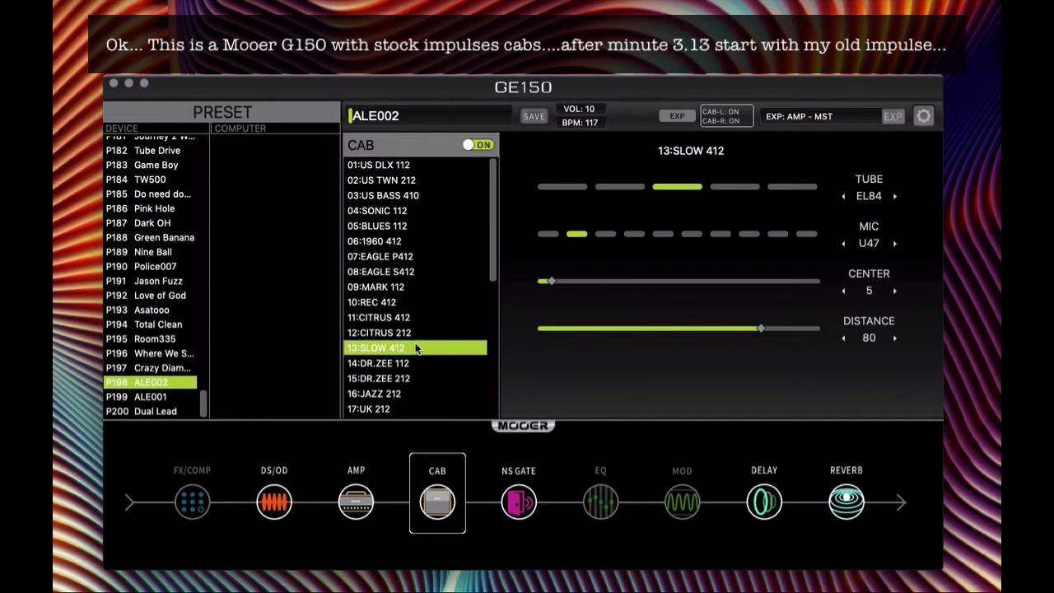
pyautogui.click(414, 375)
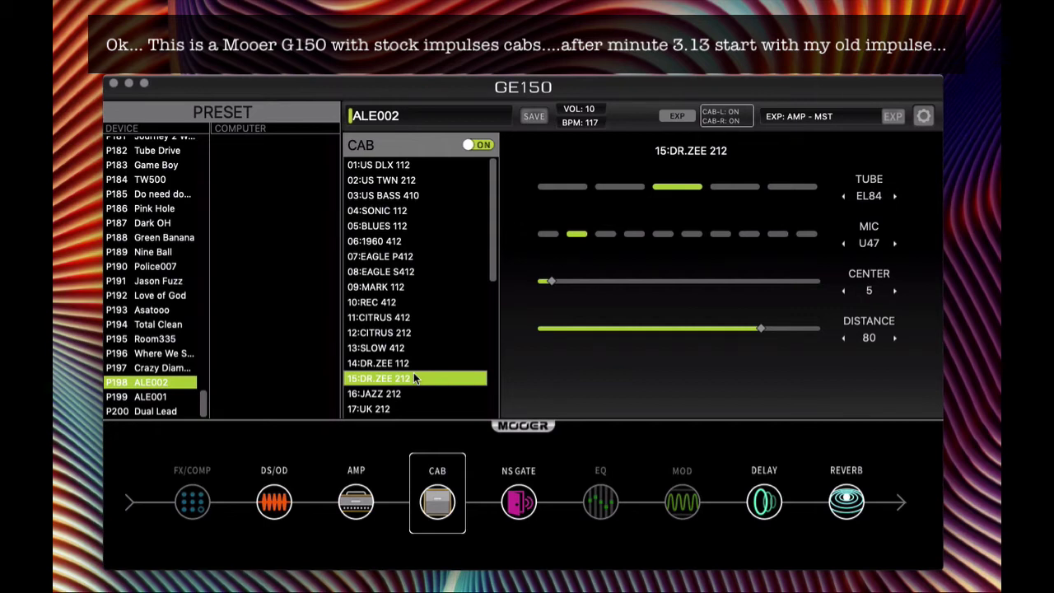
# Step: Audition the stock cabinets HWT 412, PV 5050 412, REGAL TONE 110 and TWO STONES 212 in turn
pyautogui.scroll(-5, 413, 377)
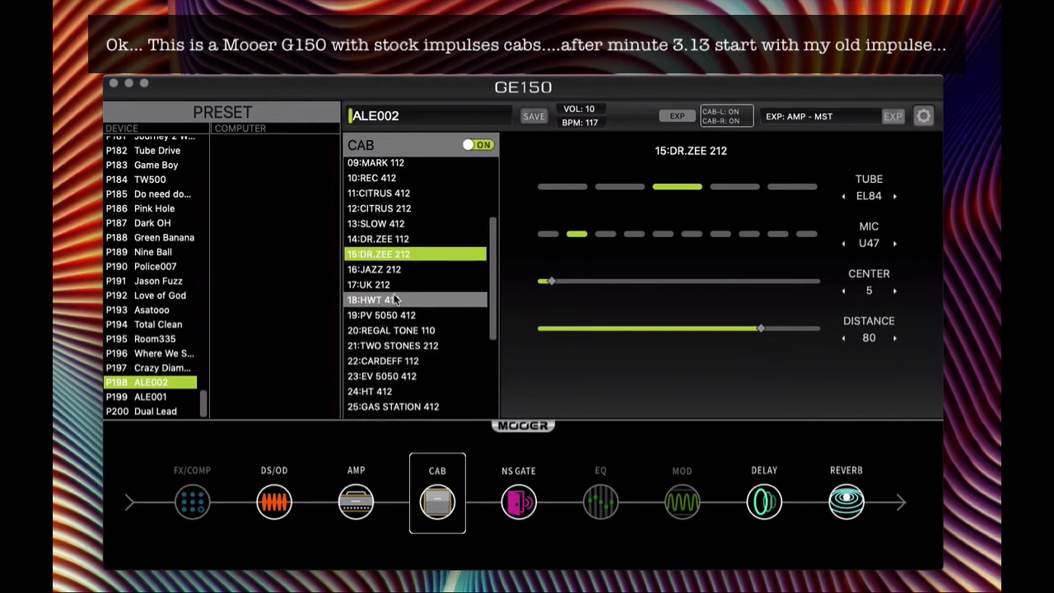
pyautogui.click(399, 301)
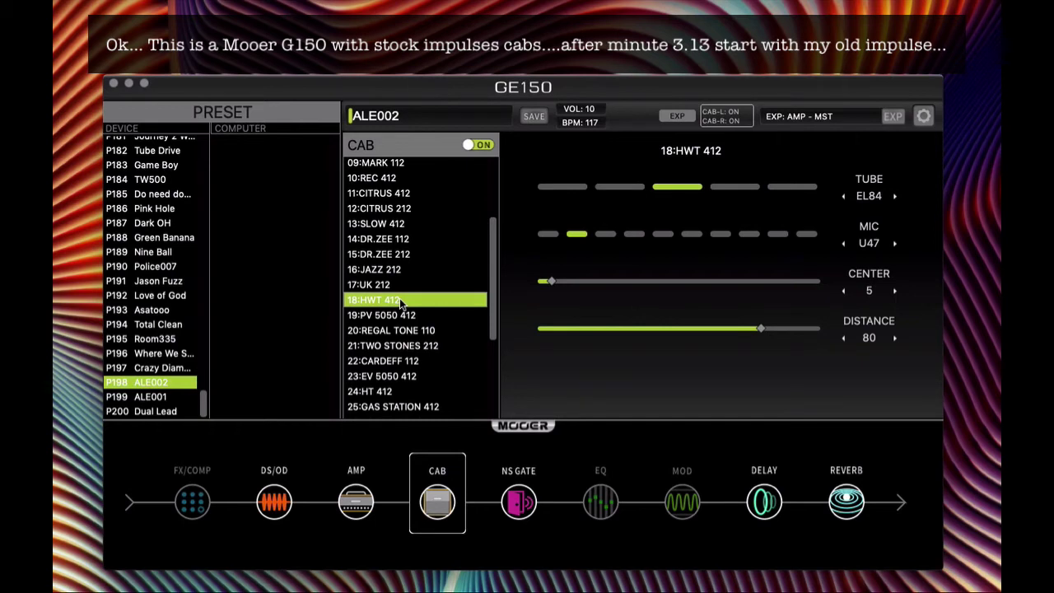
pyautogui.click(404, 318)
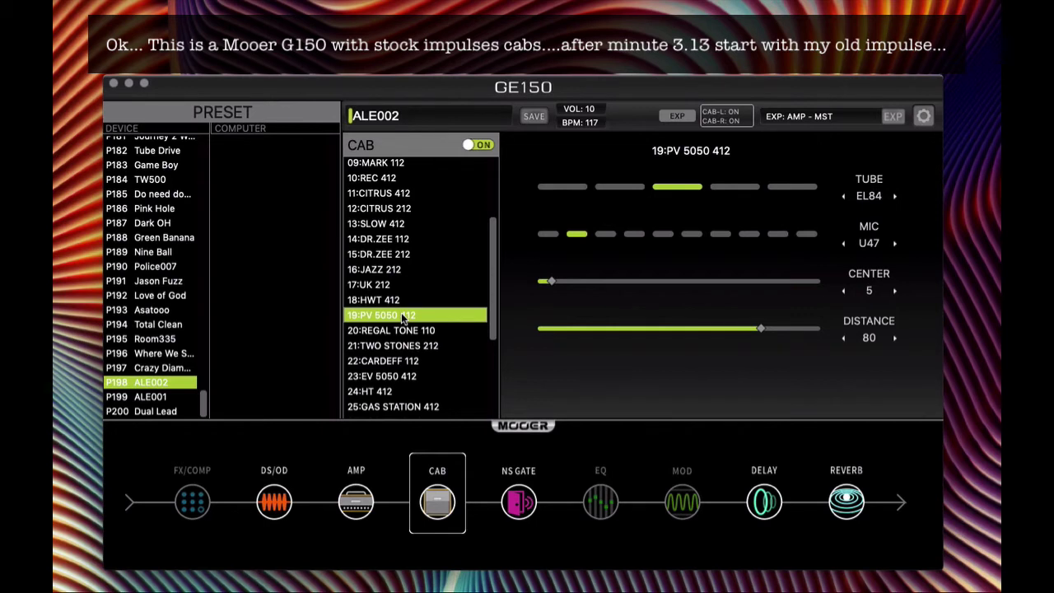
pyautogui.click(414, 331)
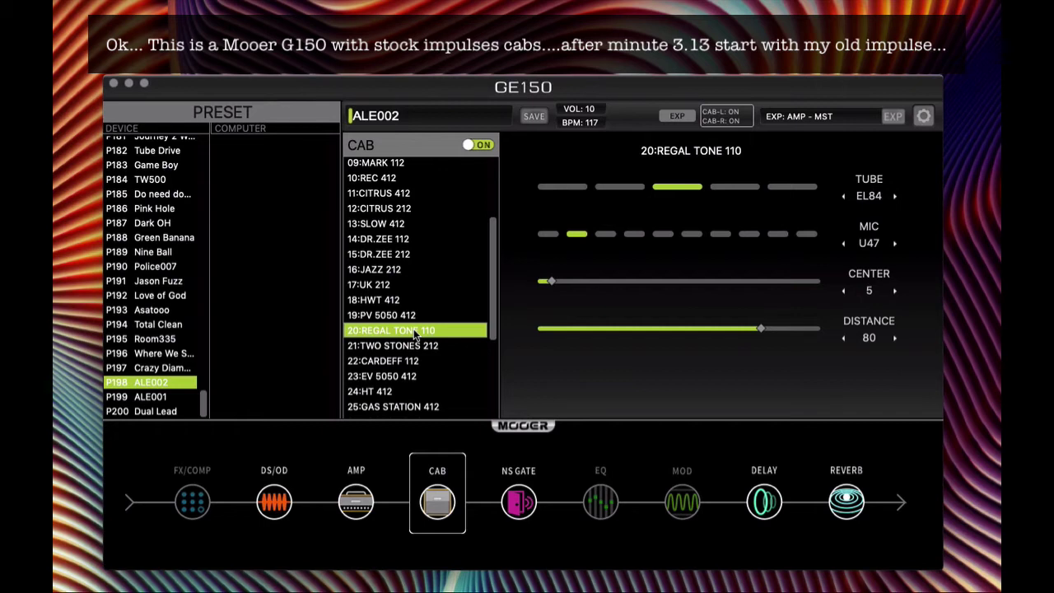
pyautogui.click(420, 349)
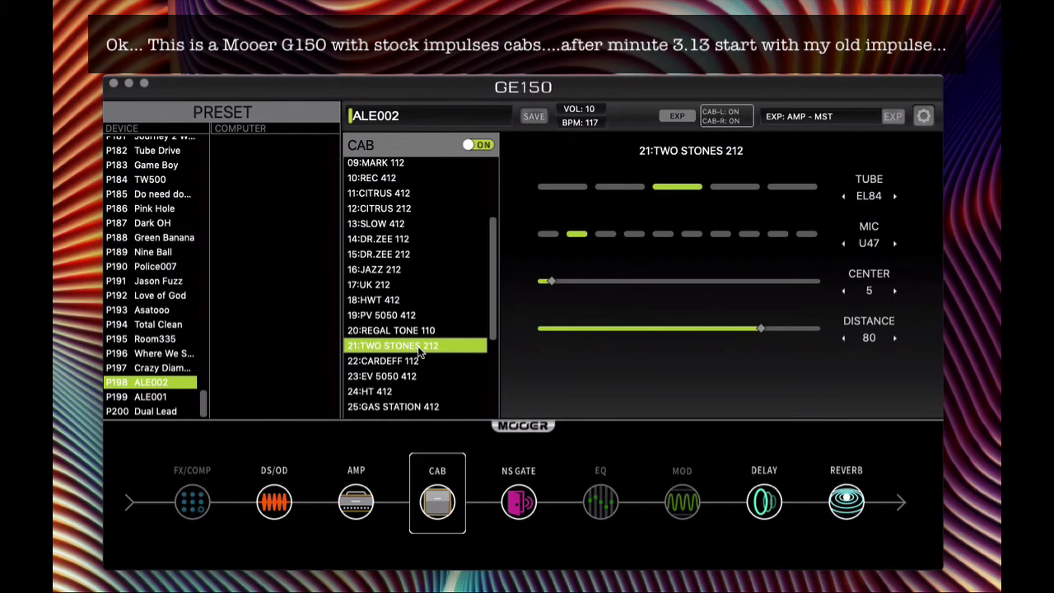
# Step: Audition the remaining stock cabinets EV 5050 412, HT 412 and GAS STATION 412 in turn
pyautogui.click(416, 377)
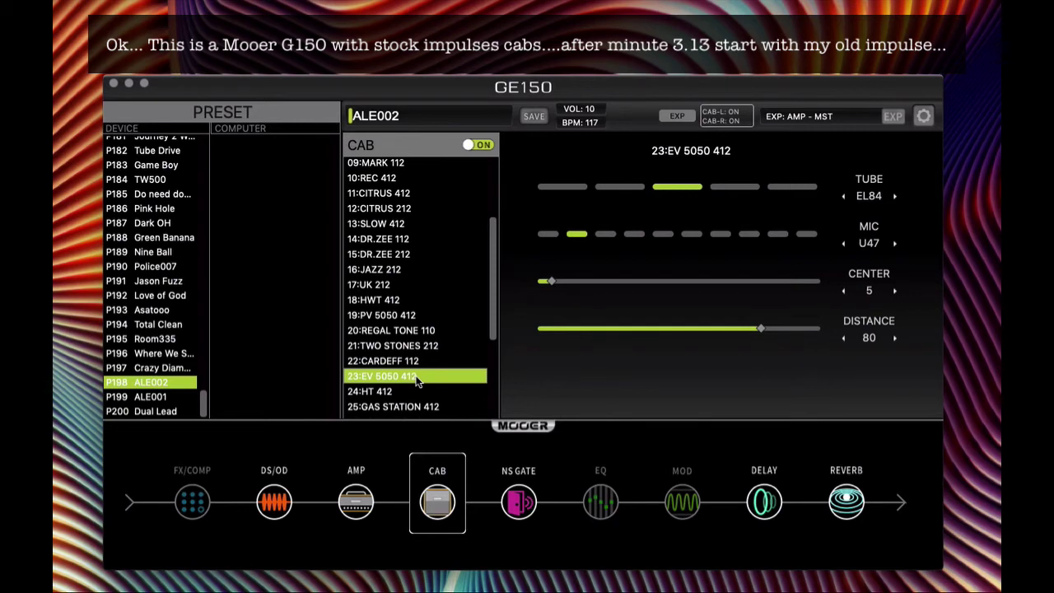
pyautogui.click(412, 396)
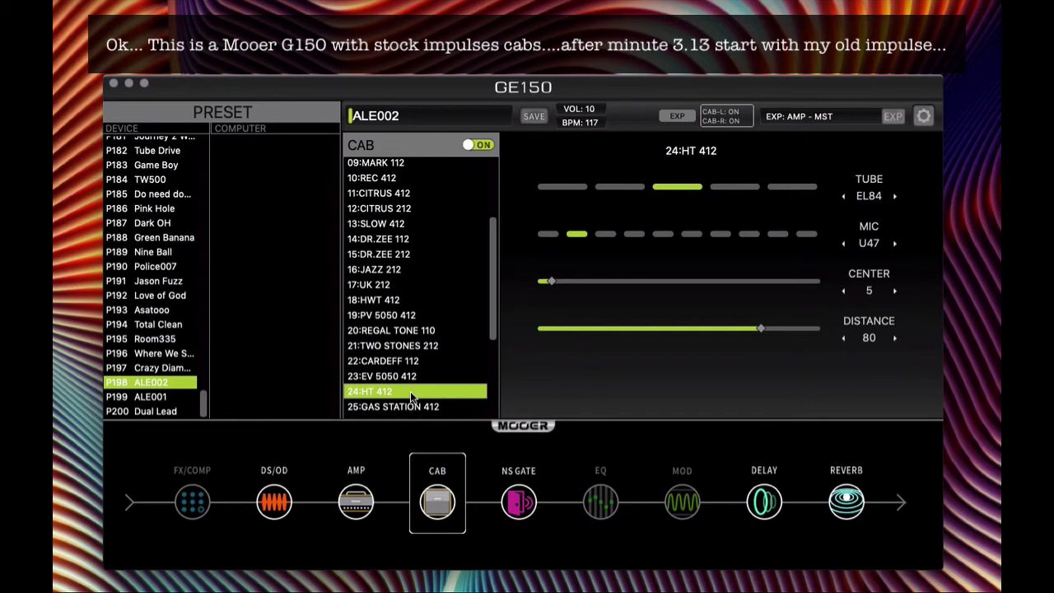
pyautogui.scroll(-2, 410, 391)
pyautogui.click(433, 340)
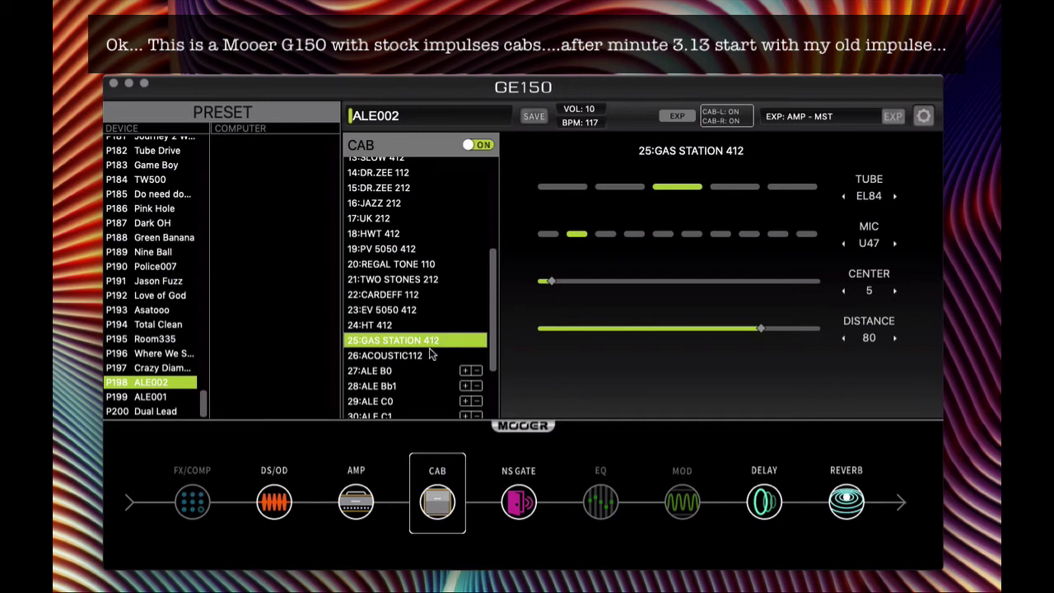
# Step: Audition the custom impulse responses ALE B0, ALE Bb1, ALE C0, ALE C1, ALE C05 and ALE Cb1 in turn
pyautogui.click(428, 371)
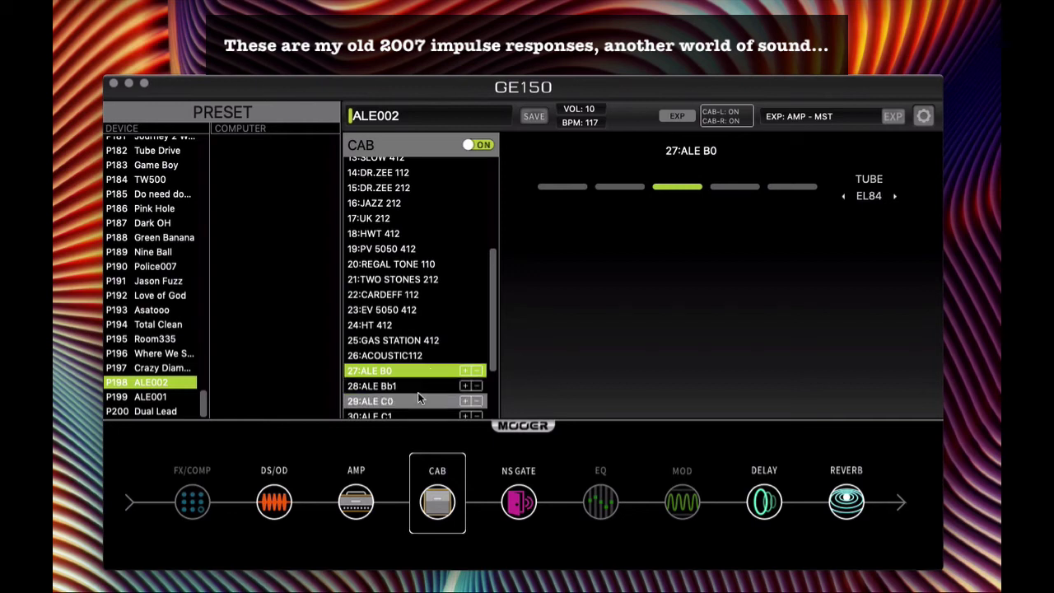
pyautogui.click(418, 392)
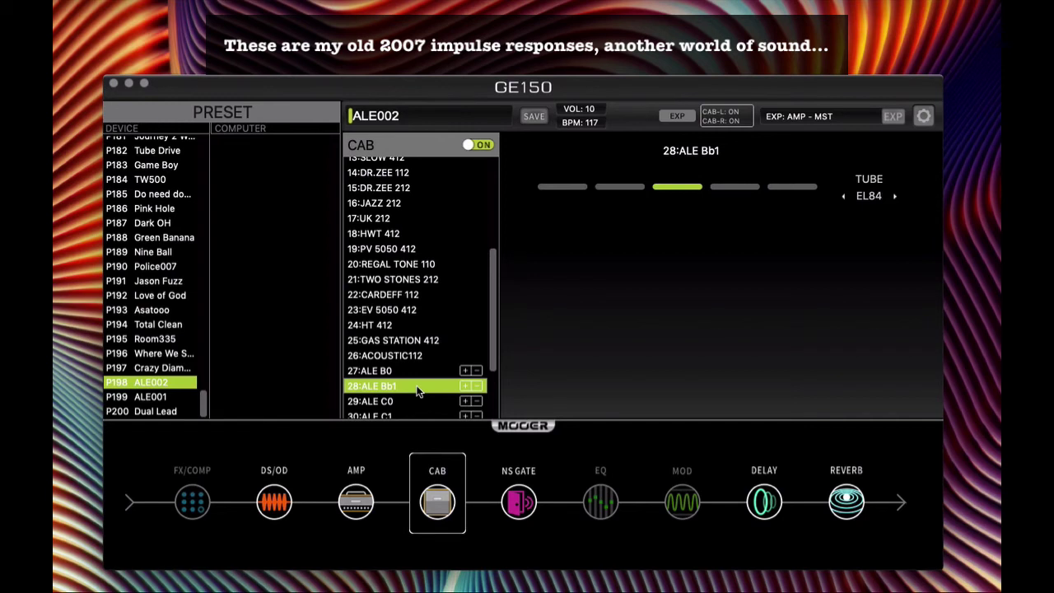
pyautogui.scroll(-2, 416, 388)
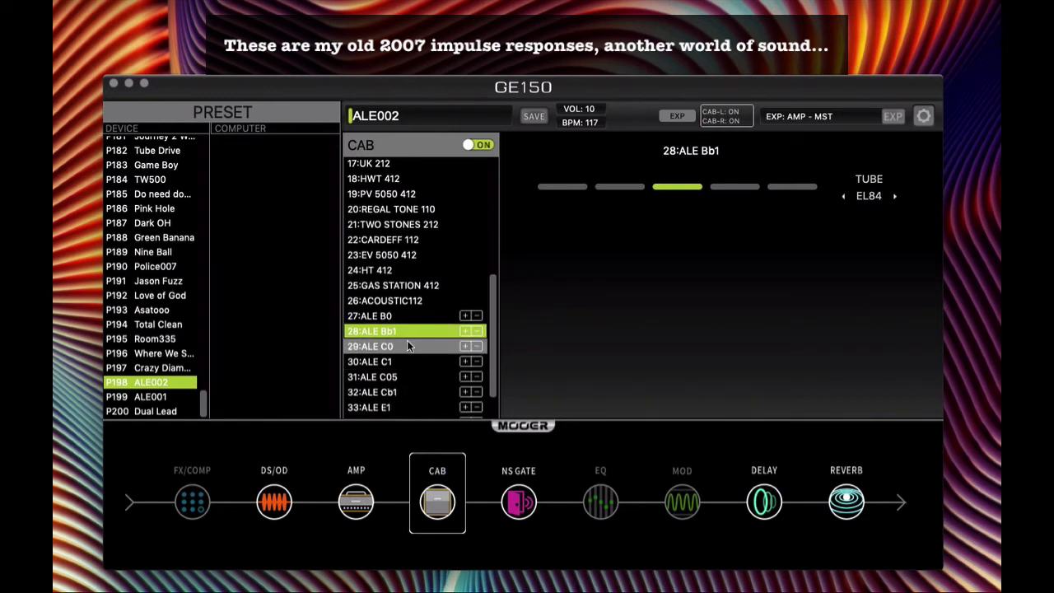
pyautogui.click(407, 347)
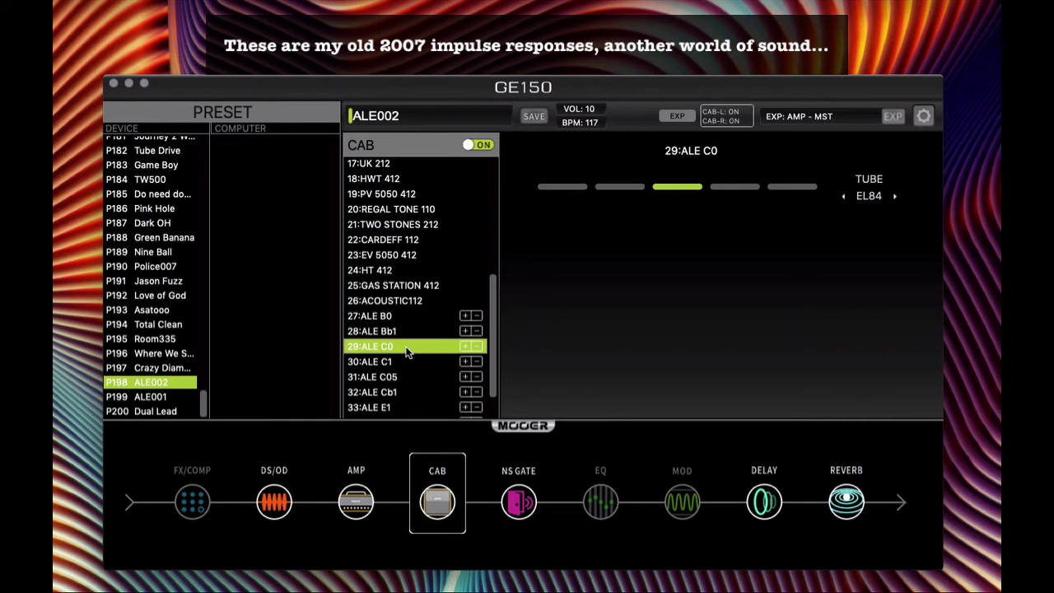
pyautogui.click(404, 364)
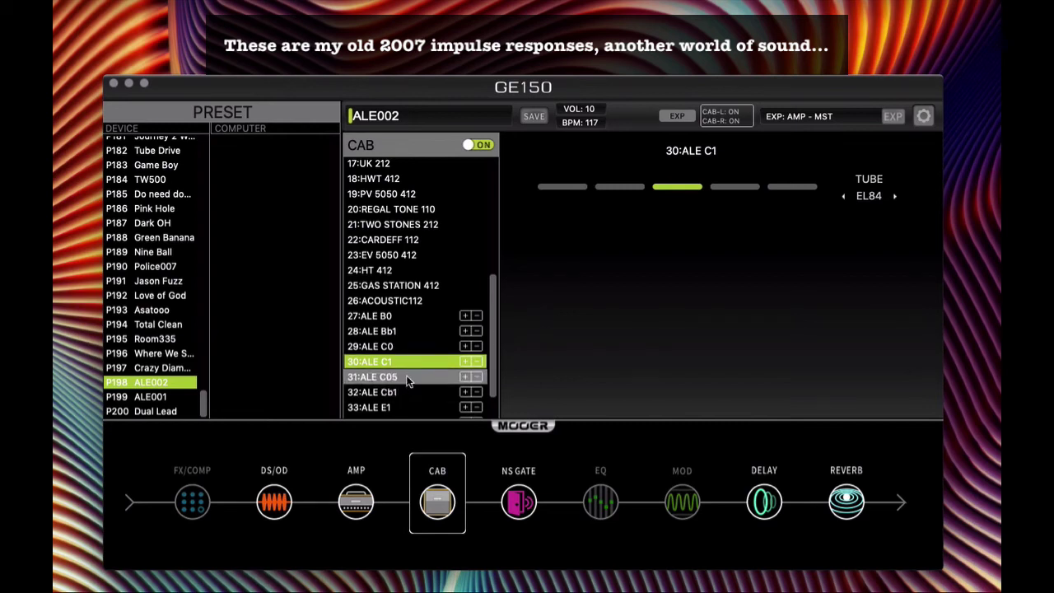
pyautogui.click(407, 379)
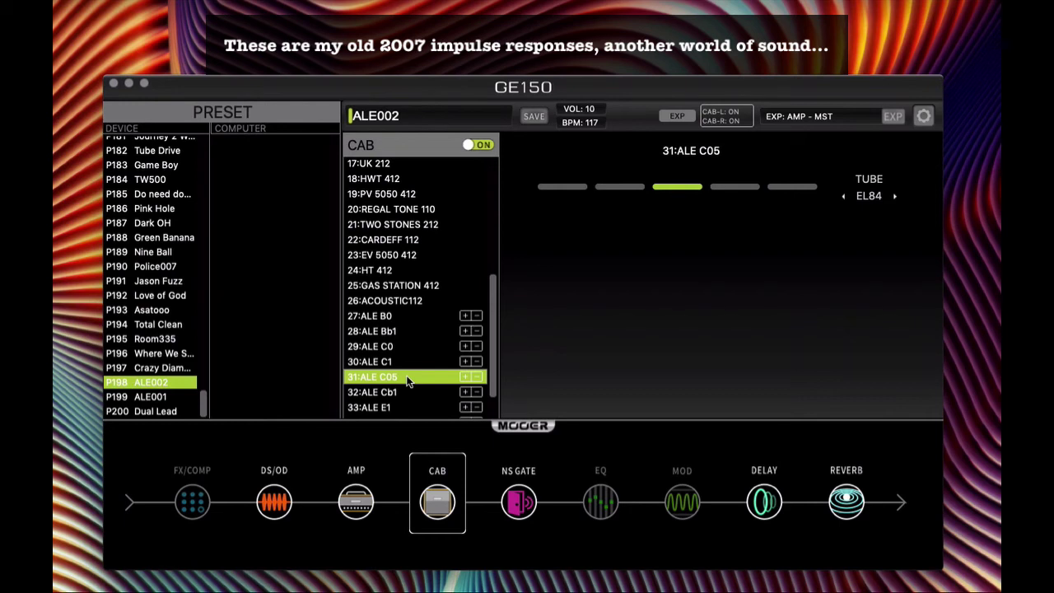
pyautogui.click(398, 392)
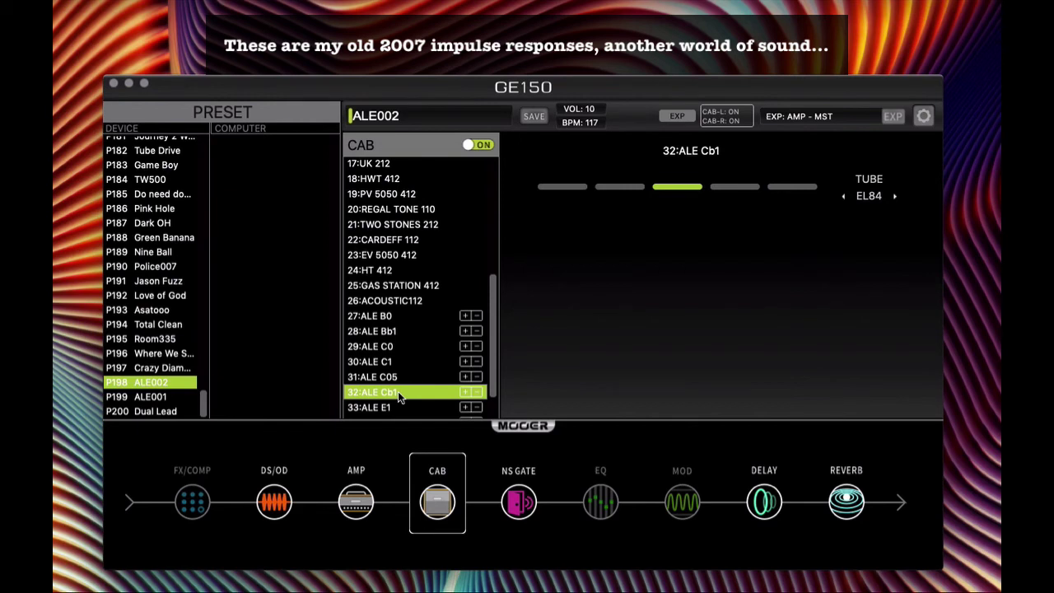
# Step: Audition the custom impulse responses ALE E1, ALE E05 and ALE E15, and finish with ALE Es as the preset's cabinet
pyautogui.scroll(-2, 398, 391)
pyautogui.click(398, 369)
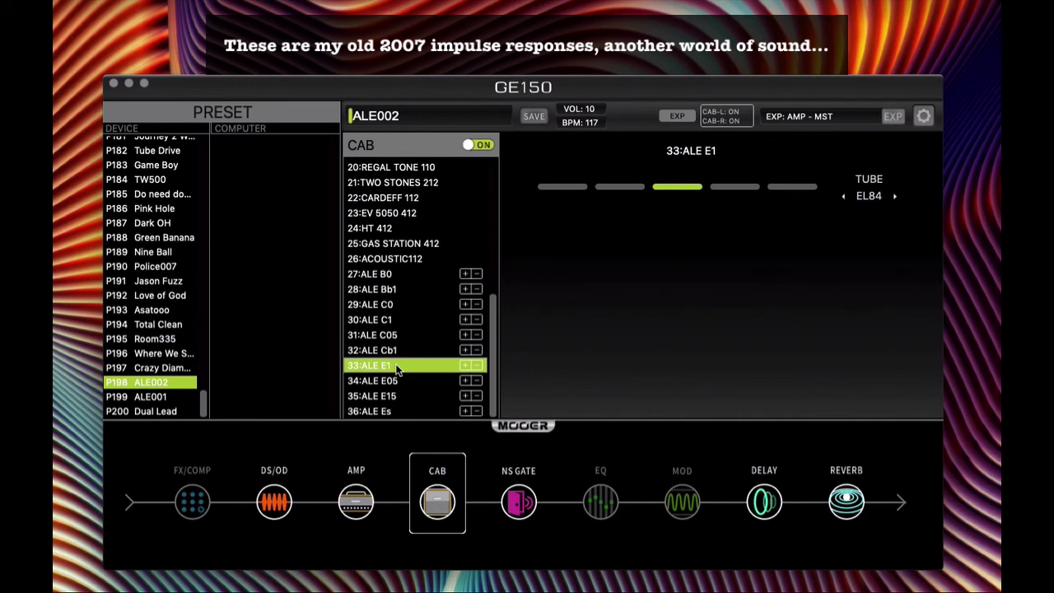
pyautogui.click(402, 380)
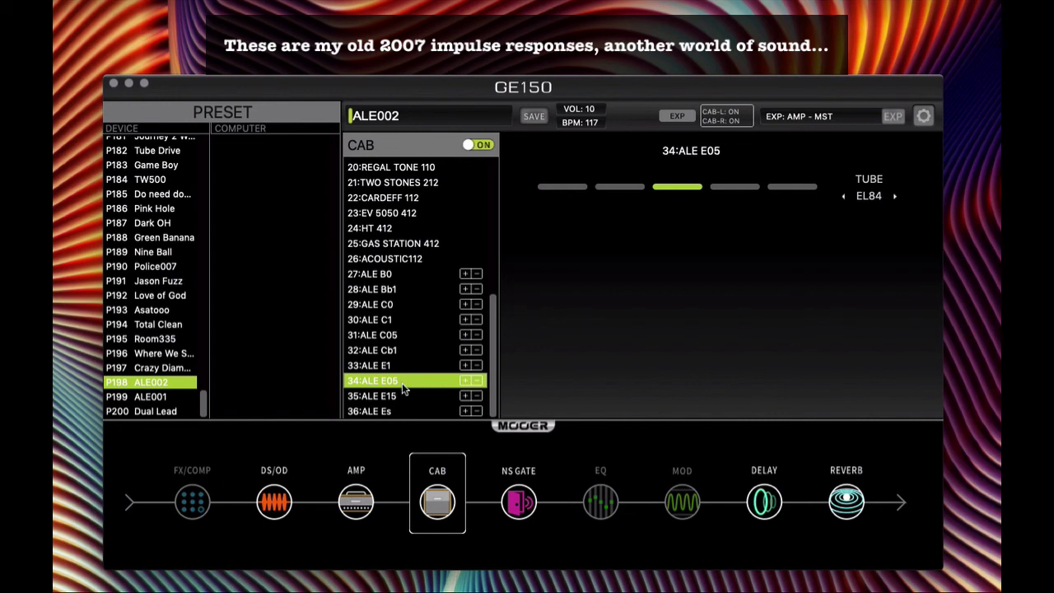
pyautogui.click(402, 396)
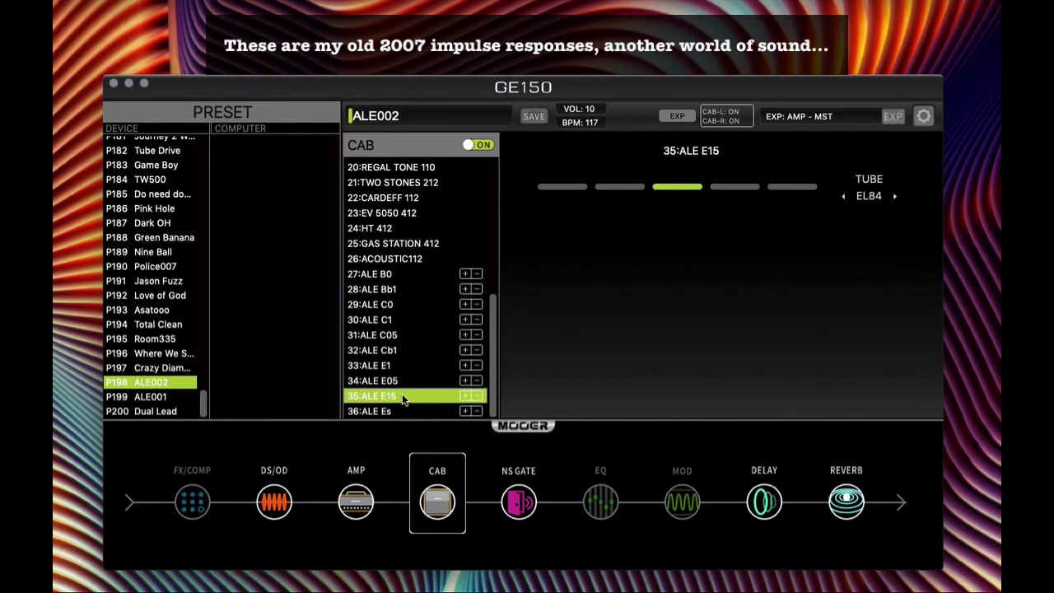
pyautogui.click(402, 409)
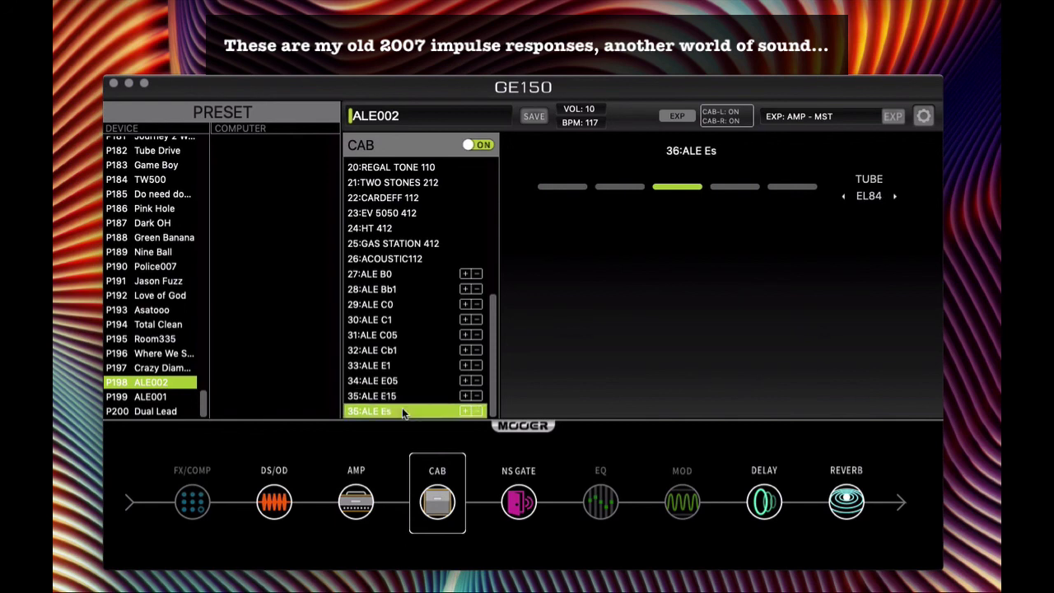